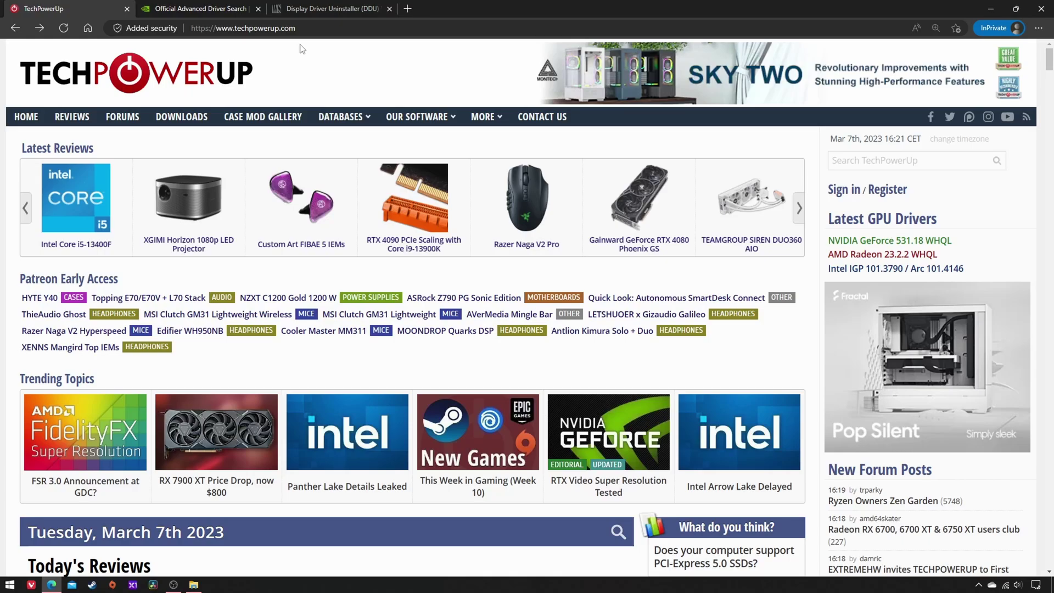
Download NVCleanstall 1.15.1 from the German server and save it into the NVCI folder.
mouse_move(421, 116)
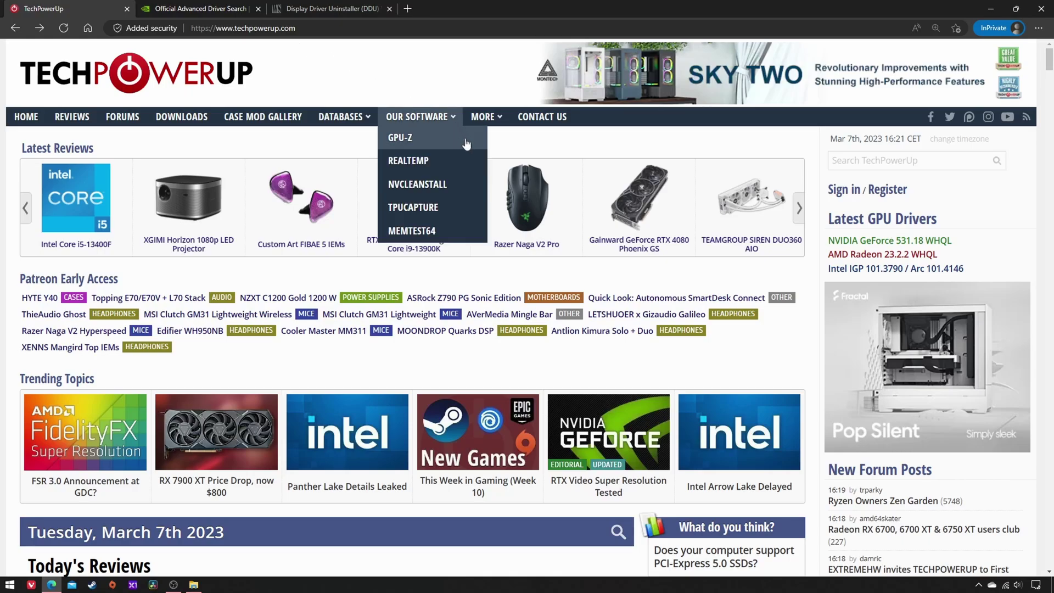
left_click(478, 187)
left_click(88, 354)
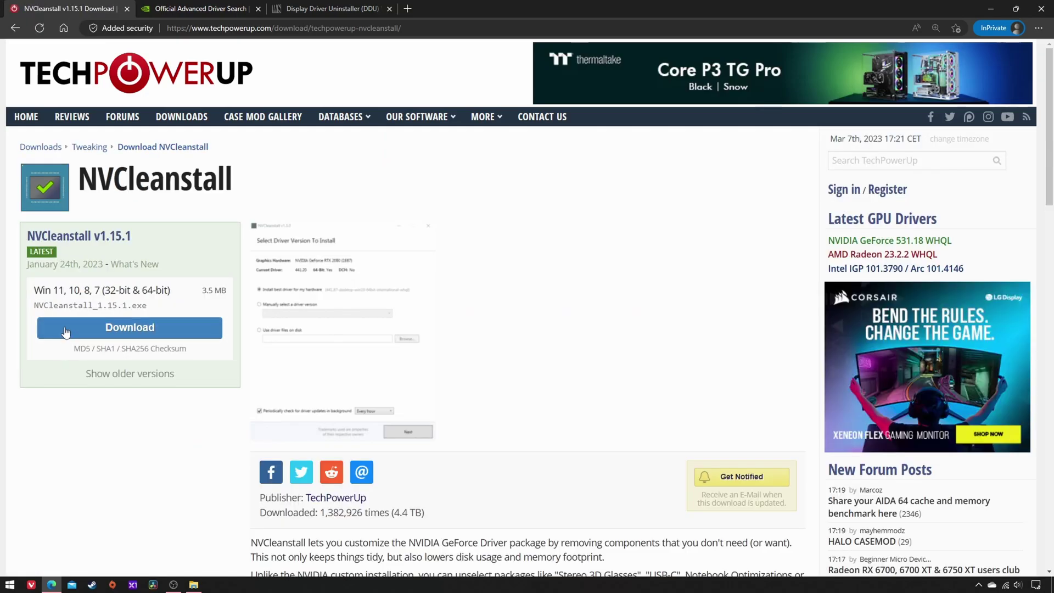
left_click(77, 329)
left_click(88, 366)
left_click(889, 85)
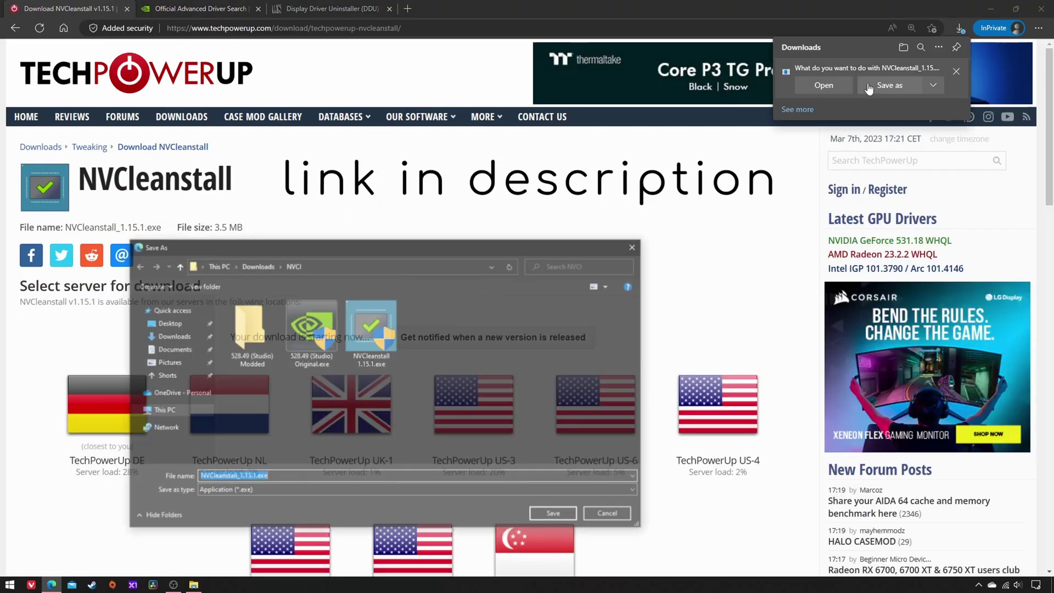
left_click(556, 514)
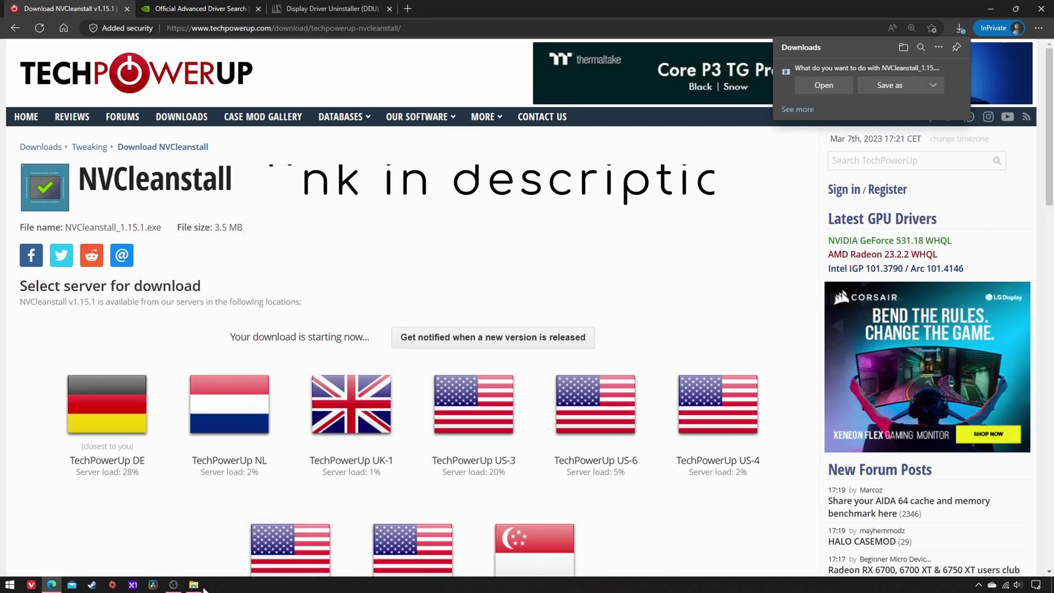
Launch NVCleanstall and use the on-disk driver file 528.49 (Studio) Original.exe as the source.
double_click(245, 105)
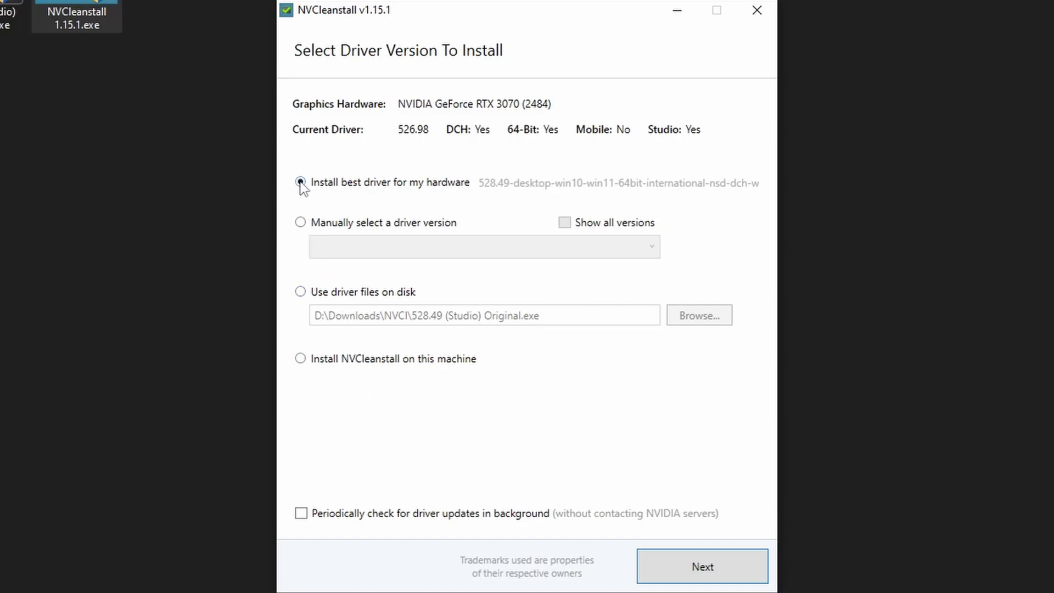
left_click(299, 223)
left_click(315, 245)
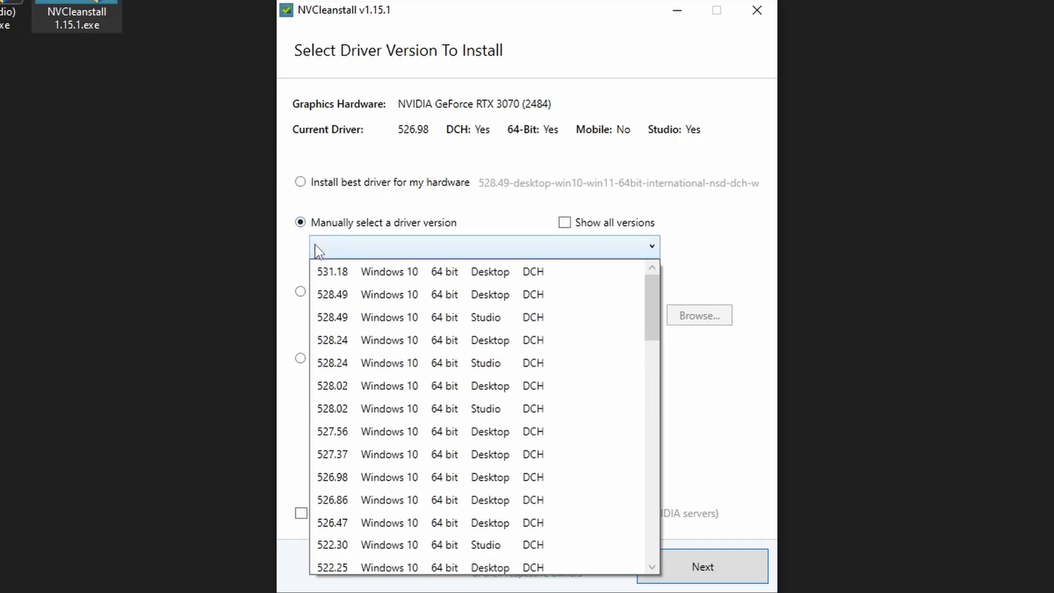
left_click(315, 245)
left_click(301, 292)
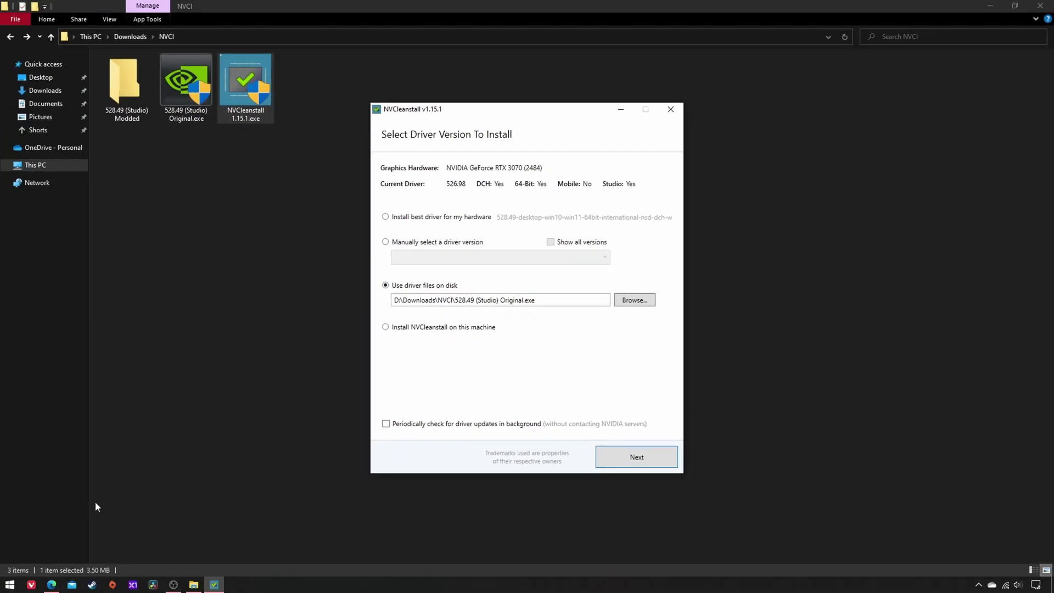
Find the RTX 3070's 528.49 Studio Driver on NVIDIA's site and read its release notes.
left_click(52, 585)
left_click(194, 8)
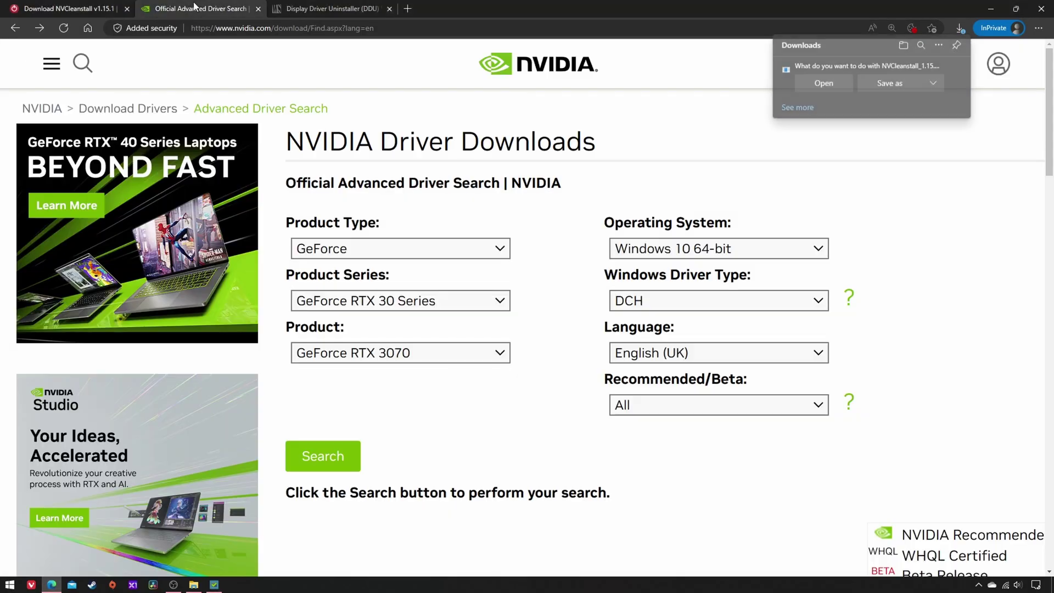
left_click(310, 458)
scroll(309, 459, "down", 1)
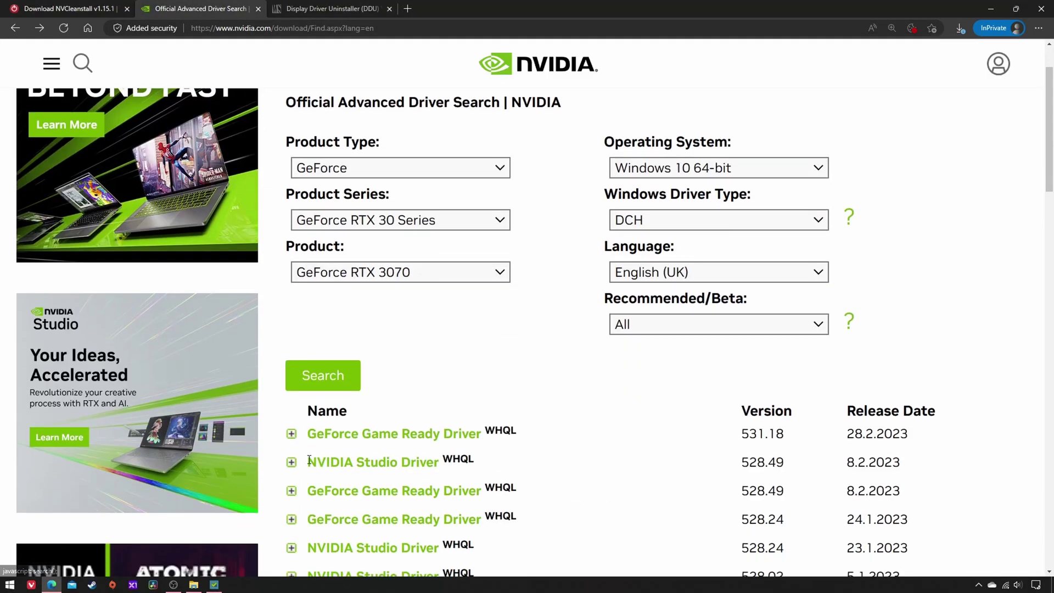
scroll(309, 459, "down", 3)
left_click(390, 226)
left_click(825, 356)
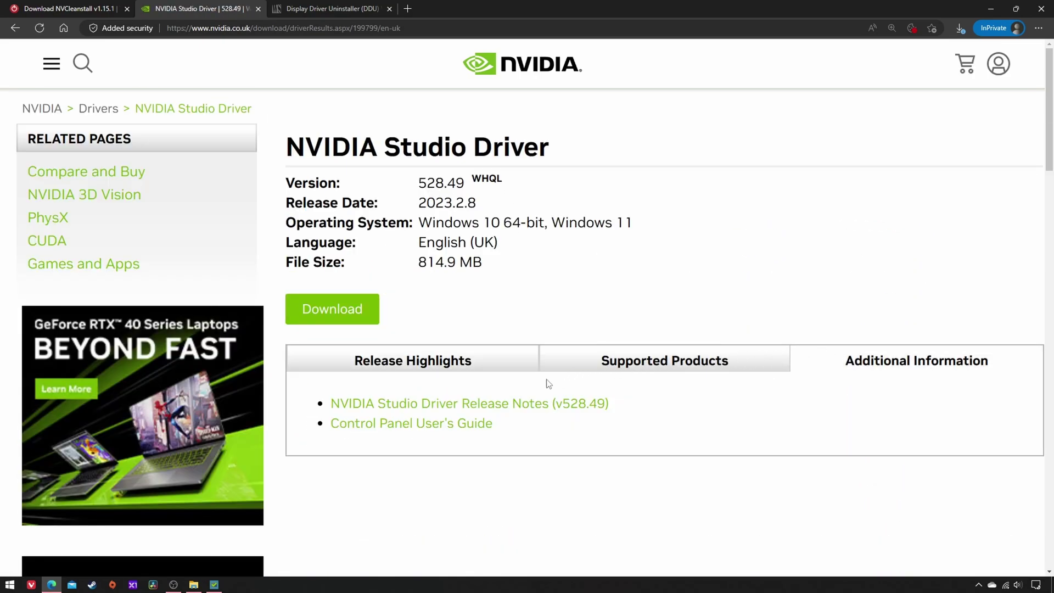
left_click(470, 404)
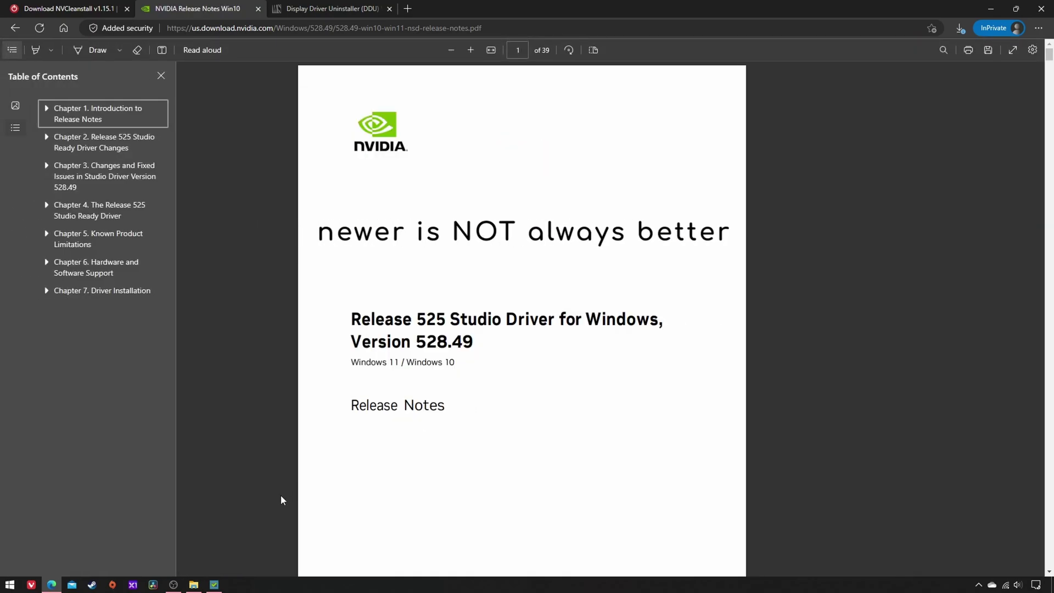
left_click(195, 585)
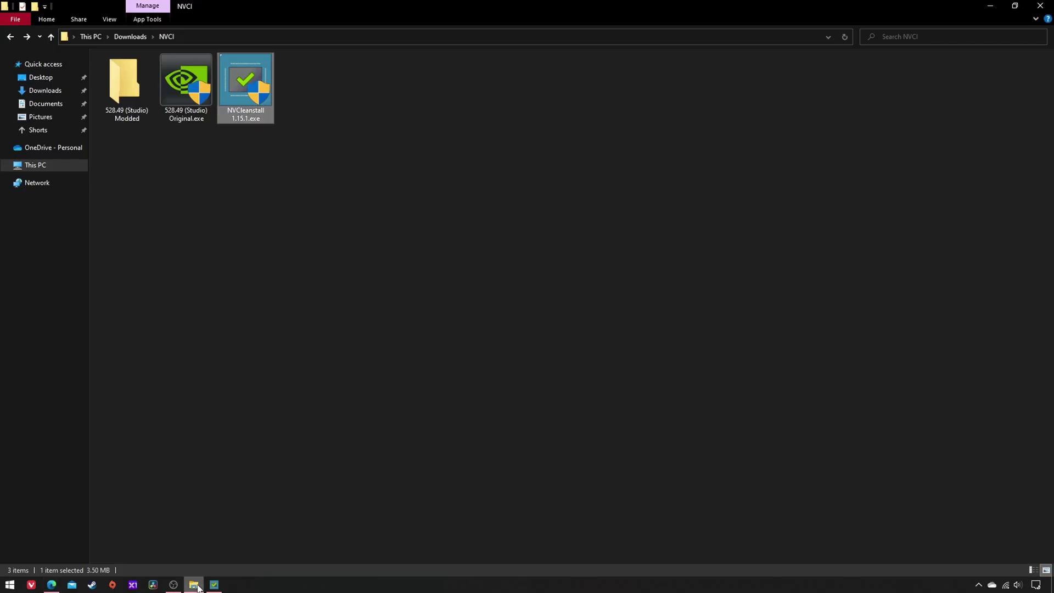
Return to NVCleanstall and advance to the component selection page.
left_click(214, 584)
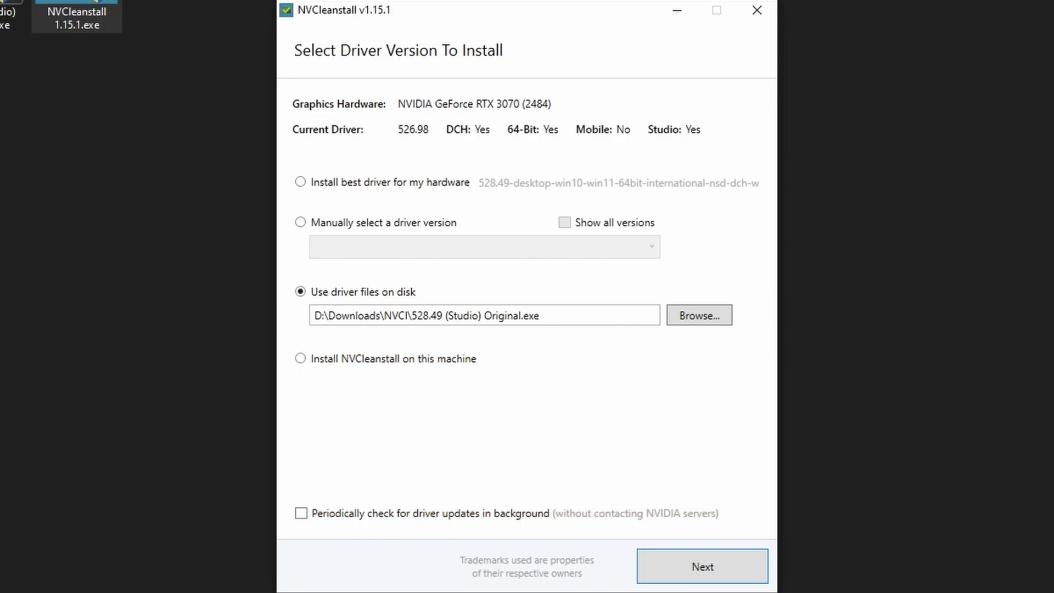
left_click(653, 559)
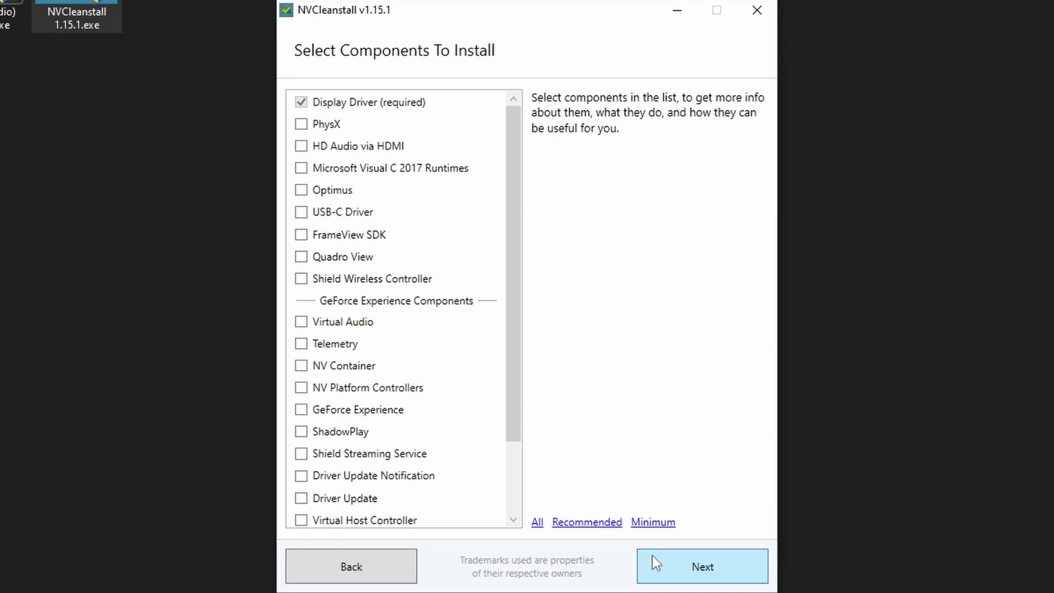
Review each optional component's description, from PhysX to Shield Wireless Controller, then tick PhysX.
left_click(469, 123)
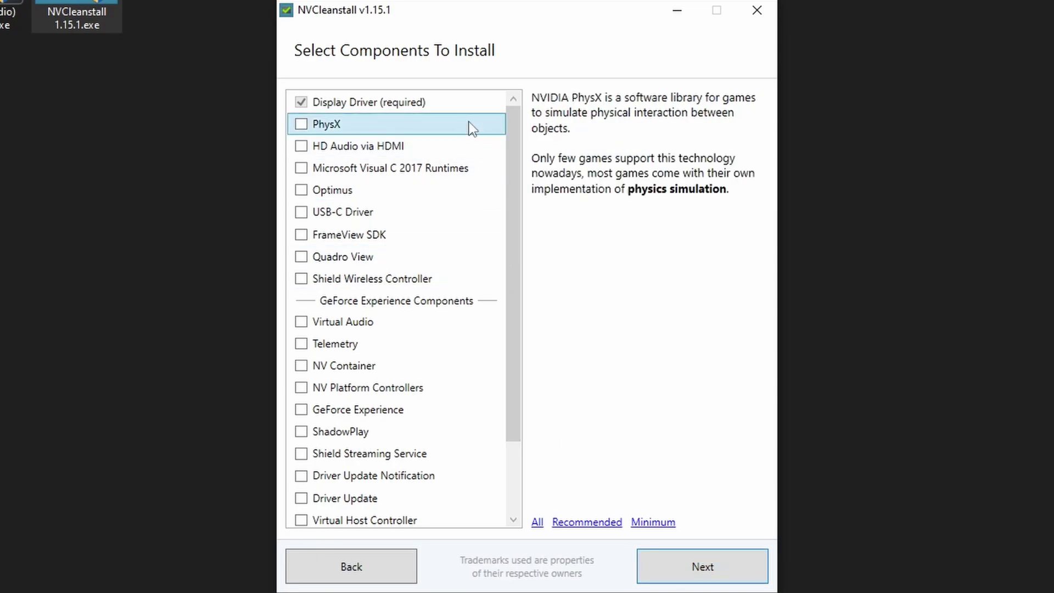
left_click(477, 143)
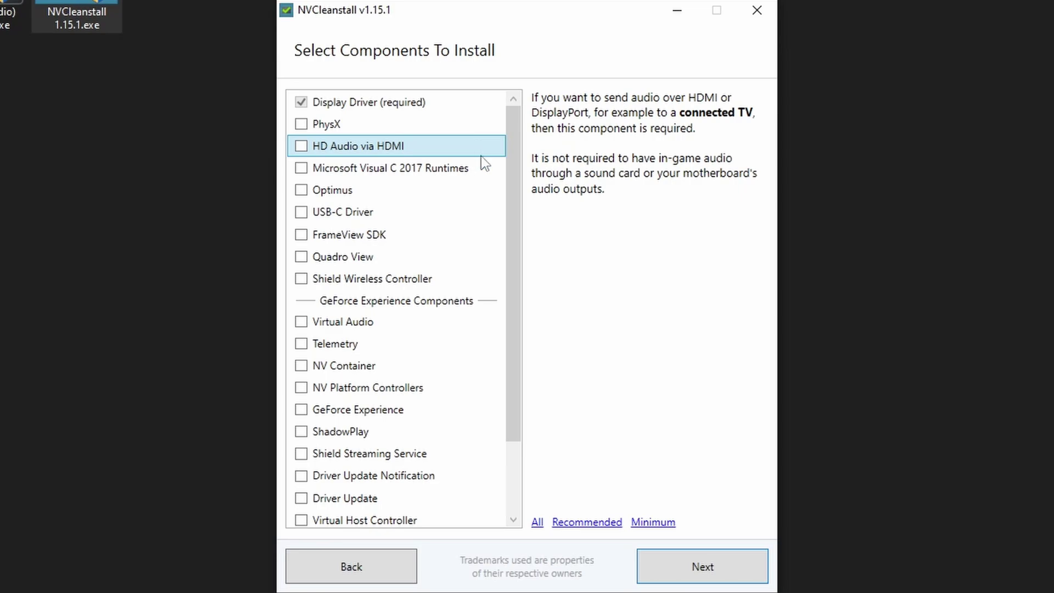
left_click(483, 166)
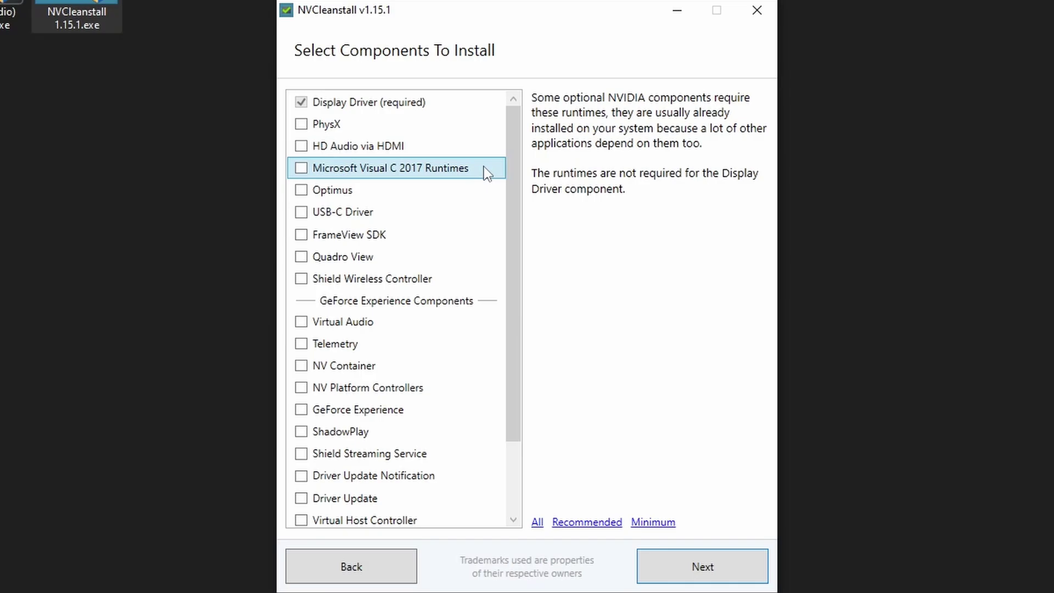
left_click(486, 187)
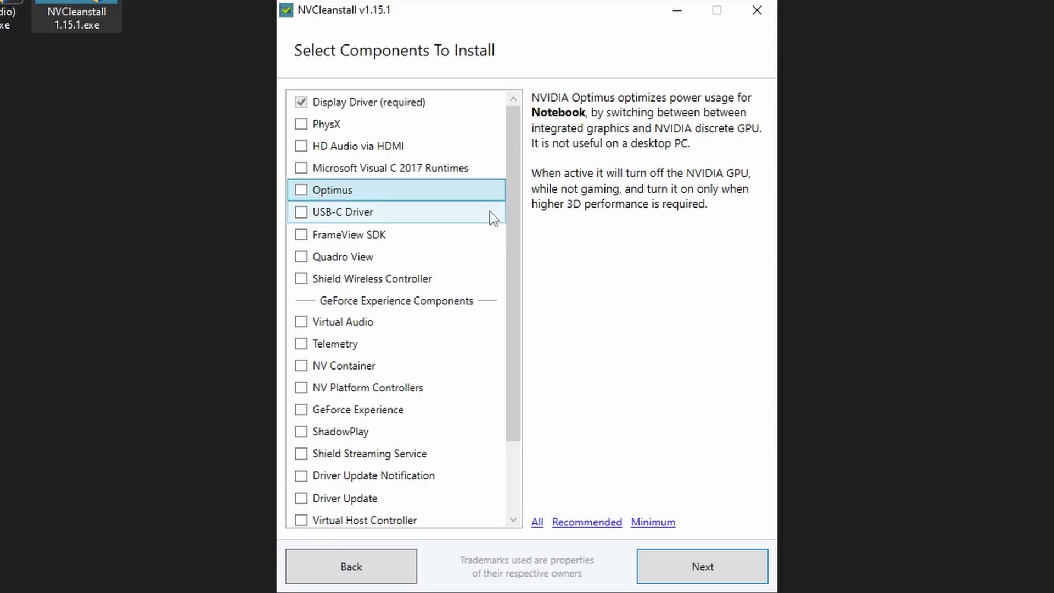
left_click(490, 211)
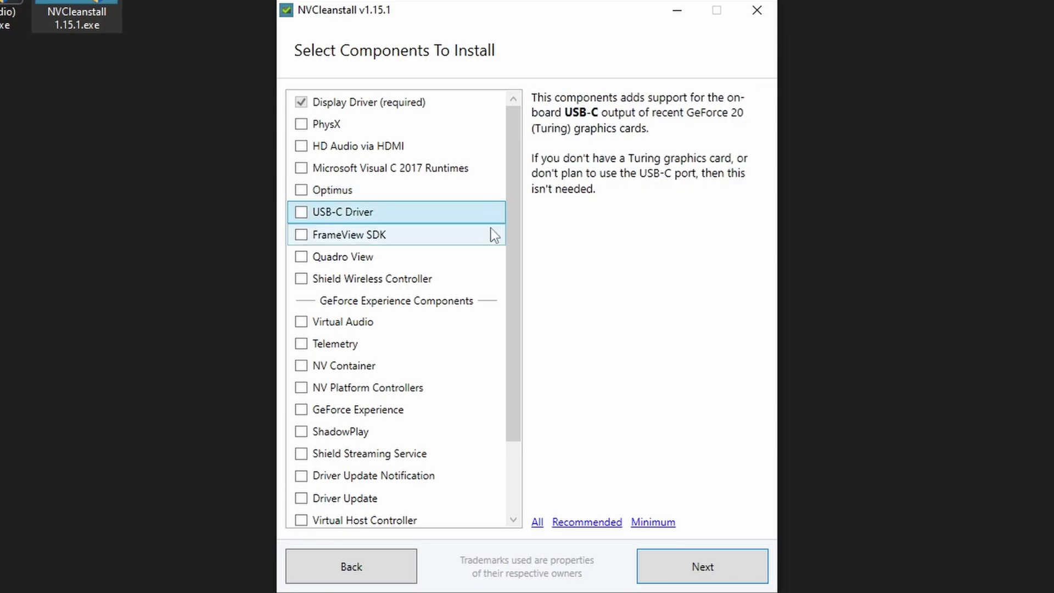
left_click(491, 229)
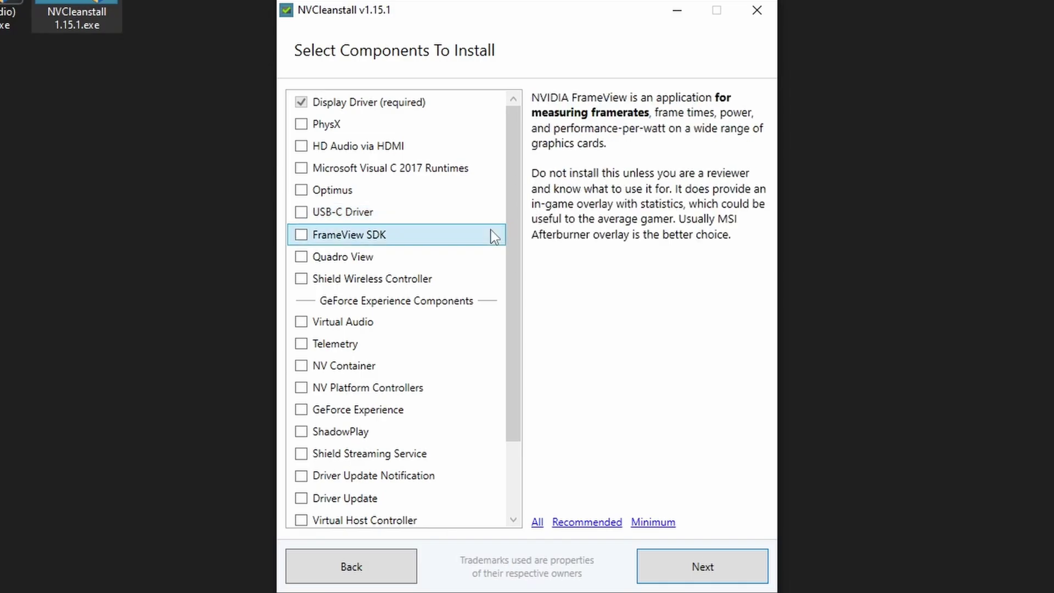
left_click(490, 252)
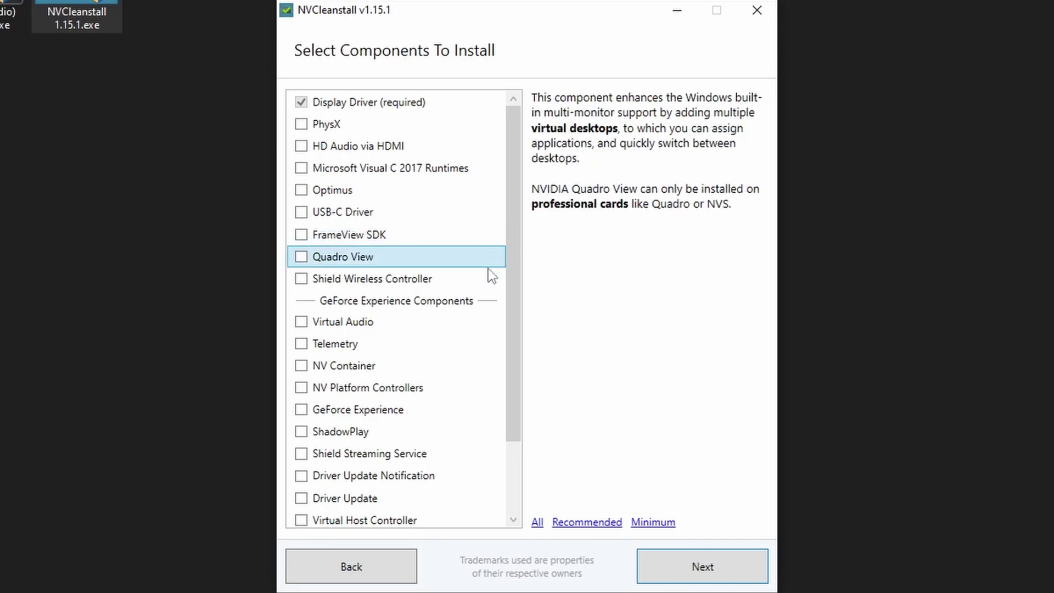
left_click(488, 274)
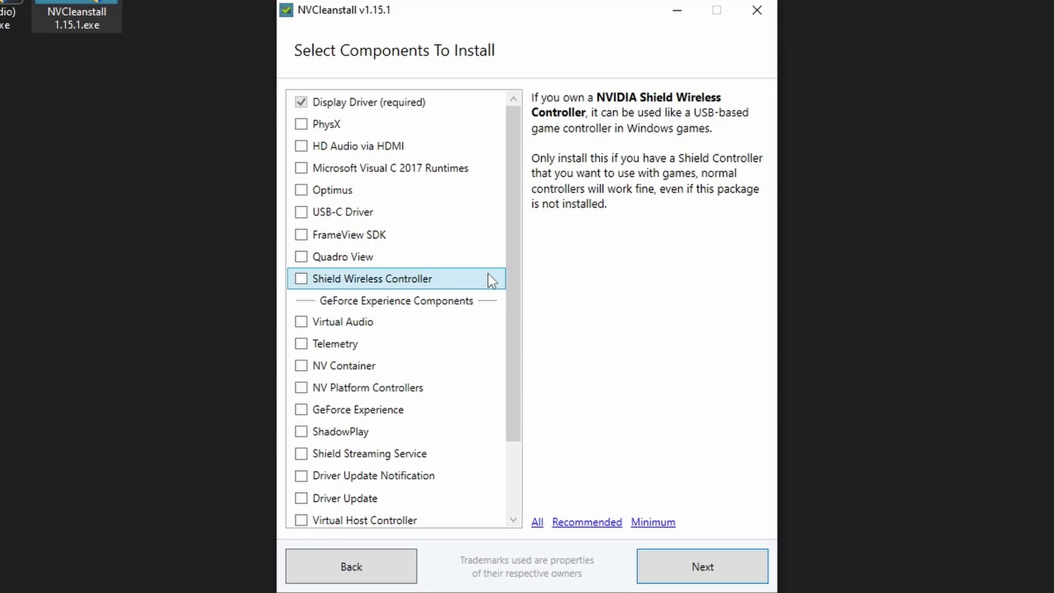
left_click(305, 126)
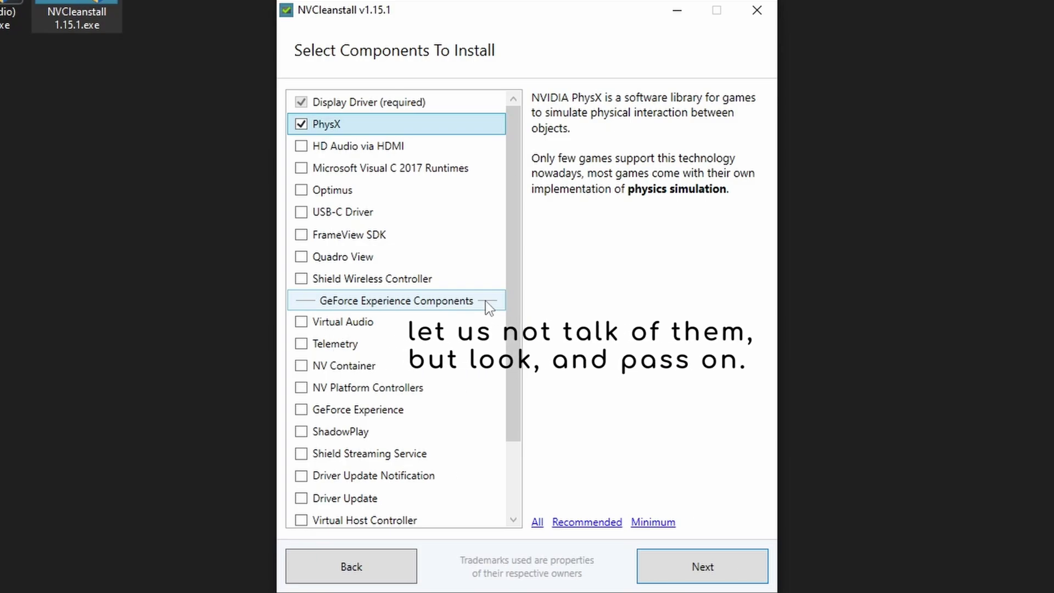
On Installation Tweaks, try express install, DLSS indicator, clean install and hardware support, keeping only telemetry disabled.
left_click(673, 557)
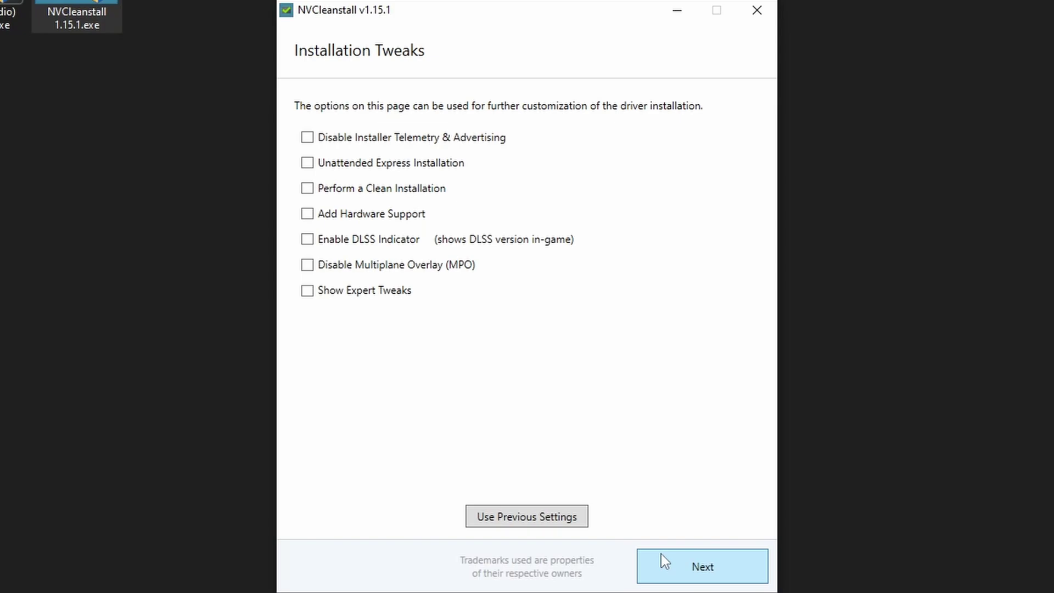
left_click(308, 163)
left_click(308, 163)
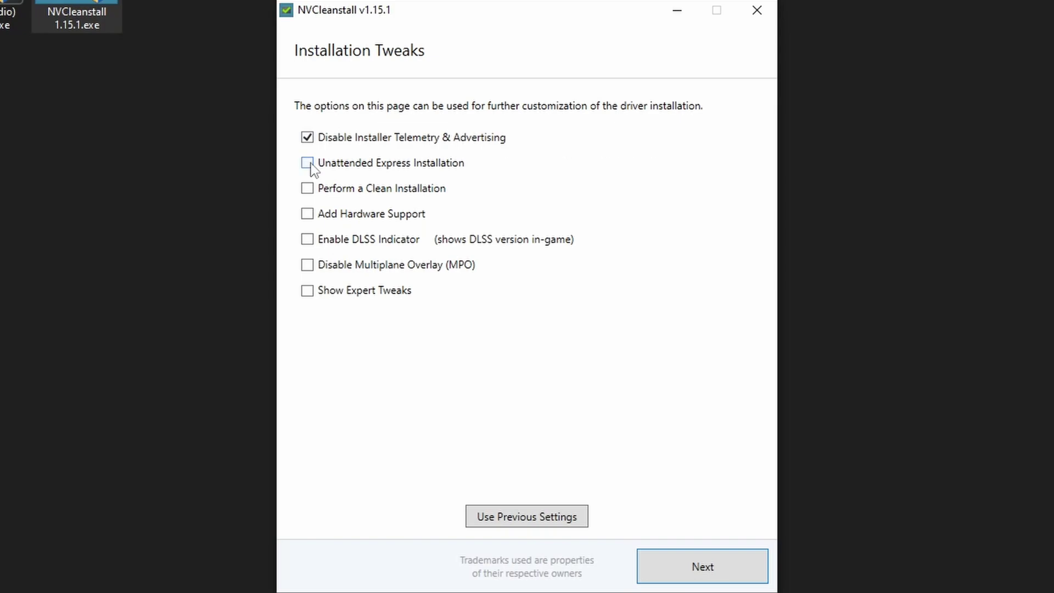
left_click(310, 244)
left_click(310, 245)
left_click(307, 189)
left_click(307, 213)
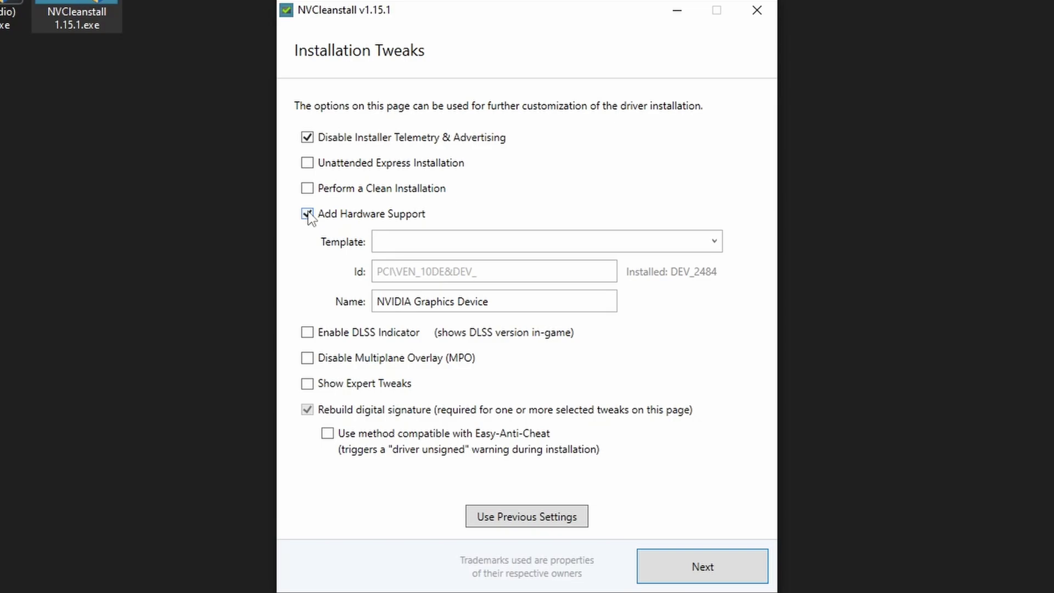
left_click(307, 214)
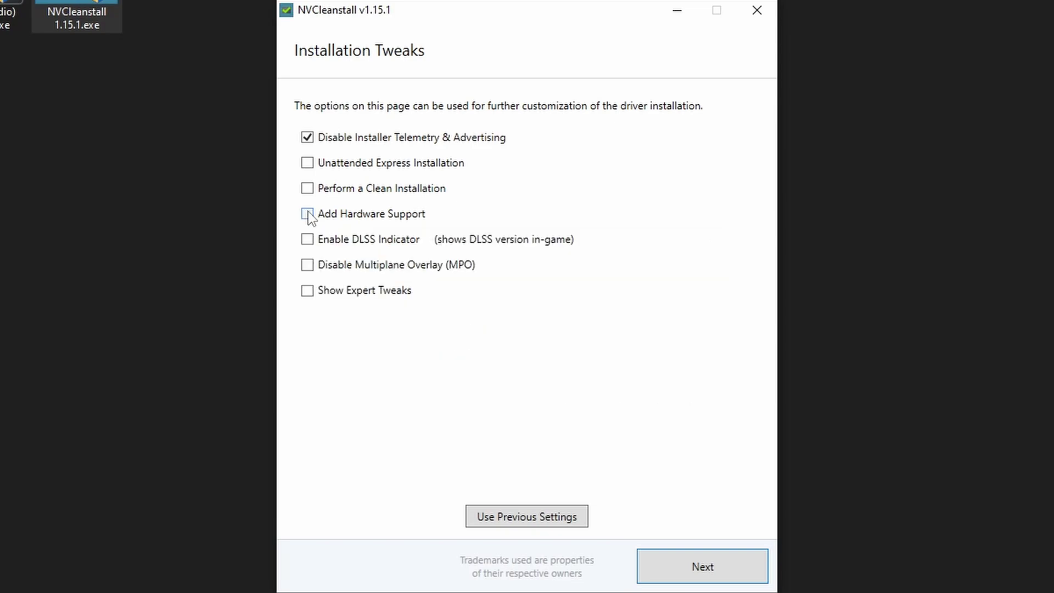
Show expert tweaks, check NVENC support for 3090 and A6000, leave the patch off, enable MSI.
left_click(309, 292)
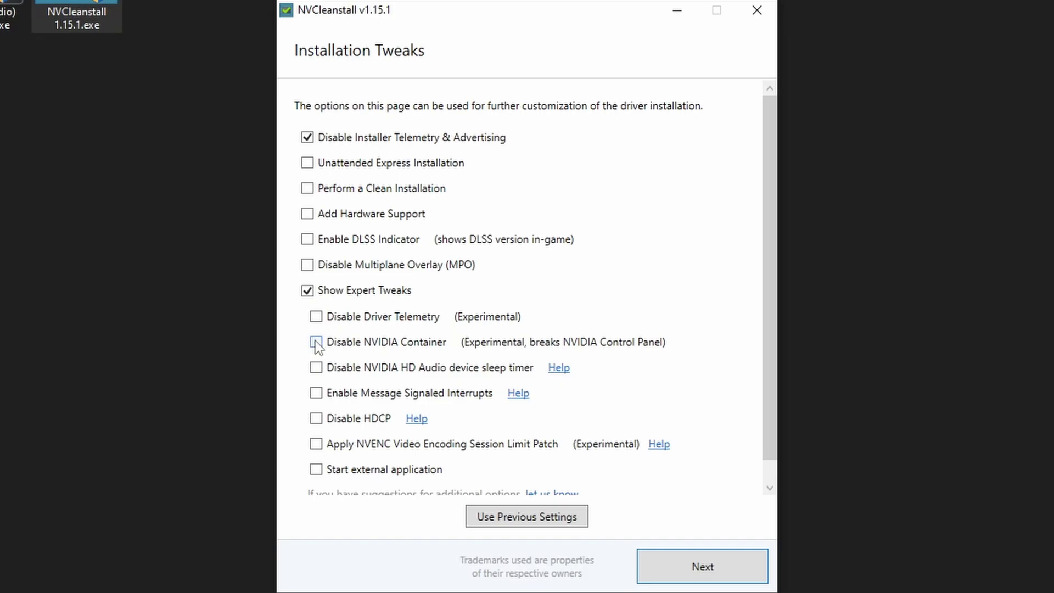
left_click(312, 444)
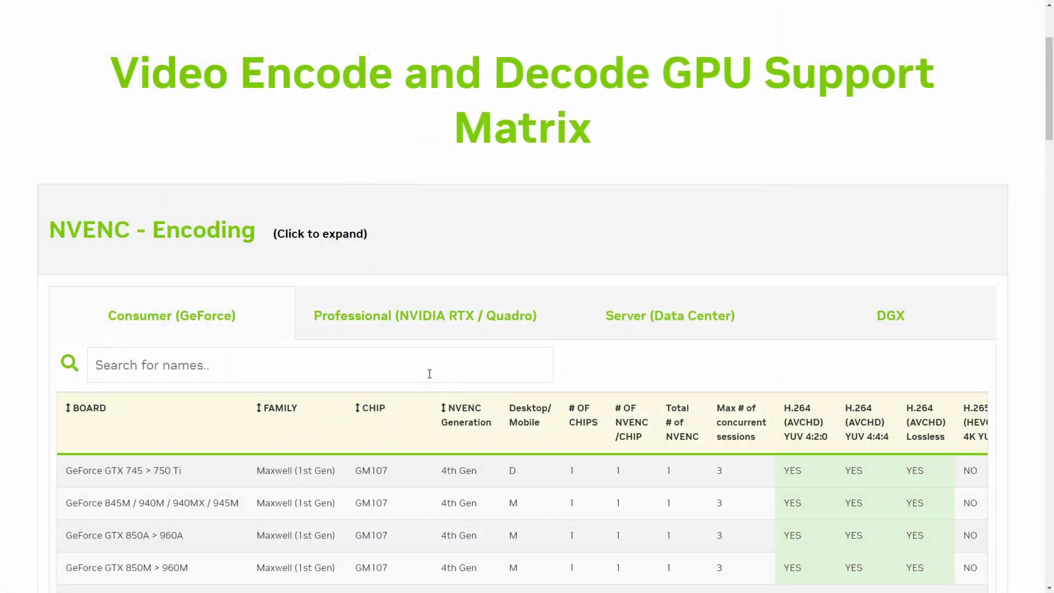
left_click(370, 363)
type("3090")
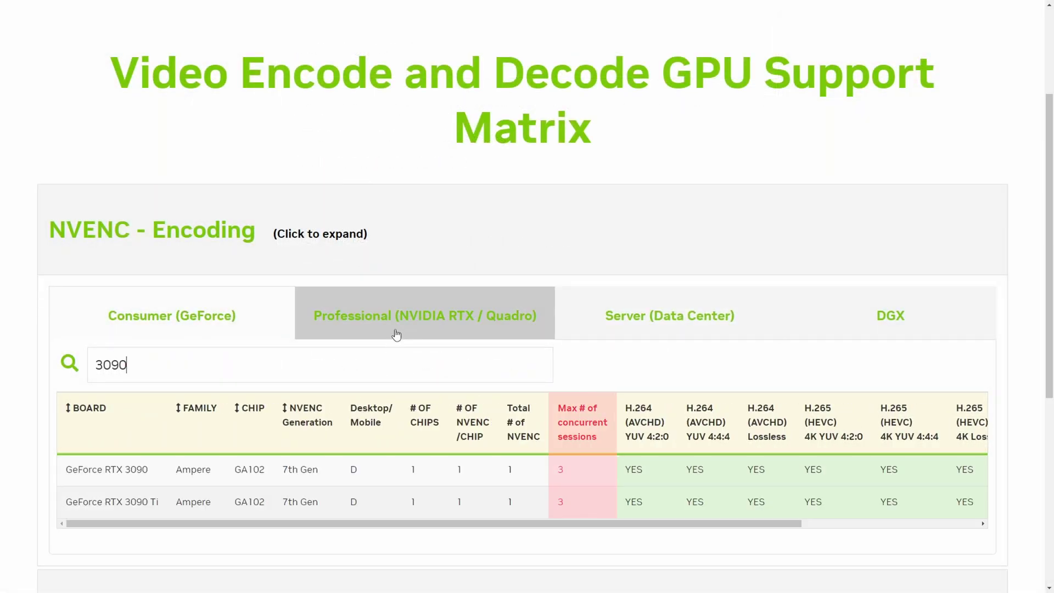
left_click(393, 315)
left_click(388, 358)
type("A6000")
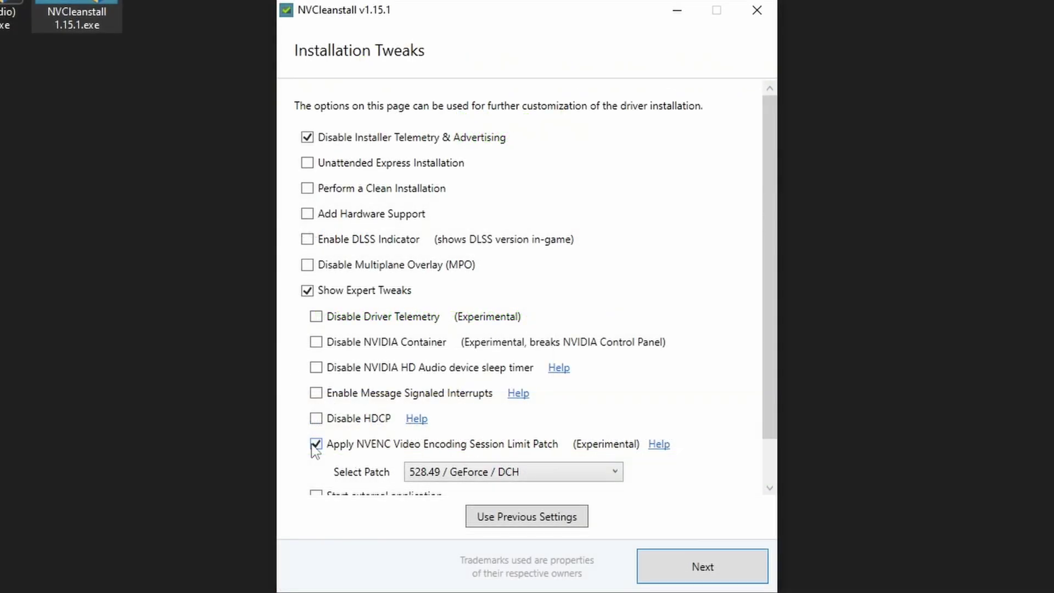
left_click(316, 444)
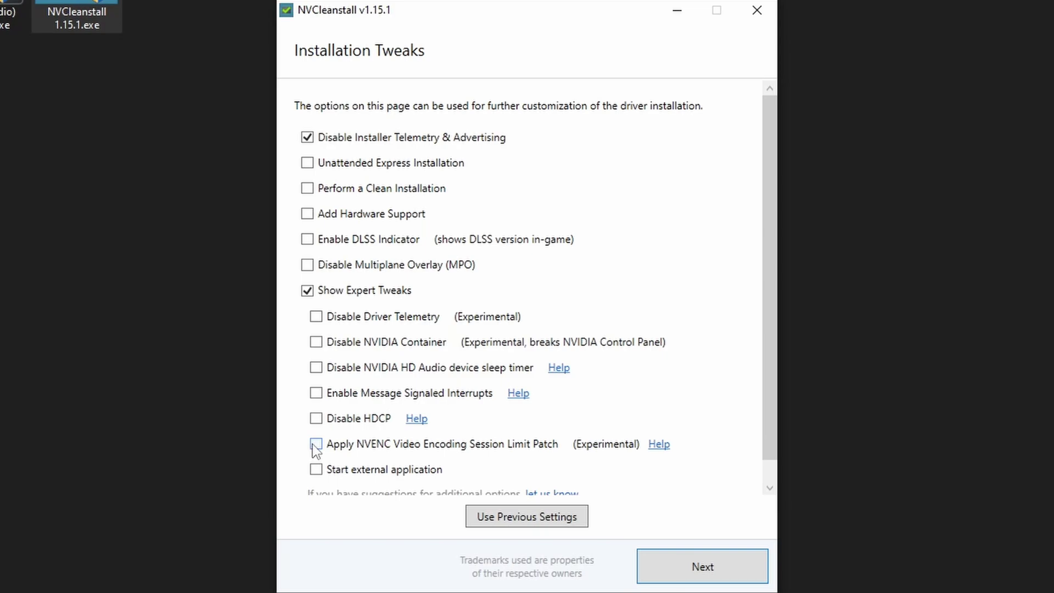
left_click(315, 392)
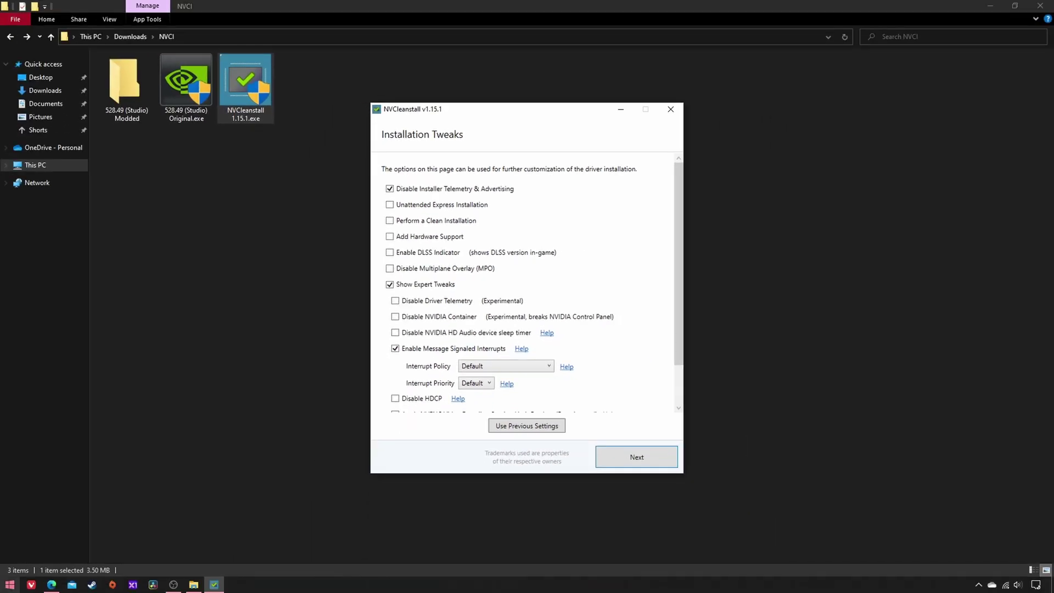
Check the RTX 3070's IRQ in Device Manager (0xFFFFFFCC, -52, no conflicts) and cancel.
right_click(8, 585)
left_click(82, 357)
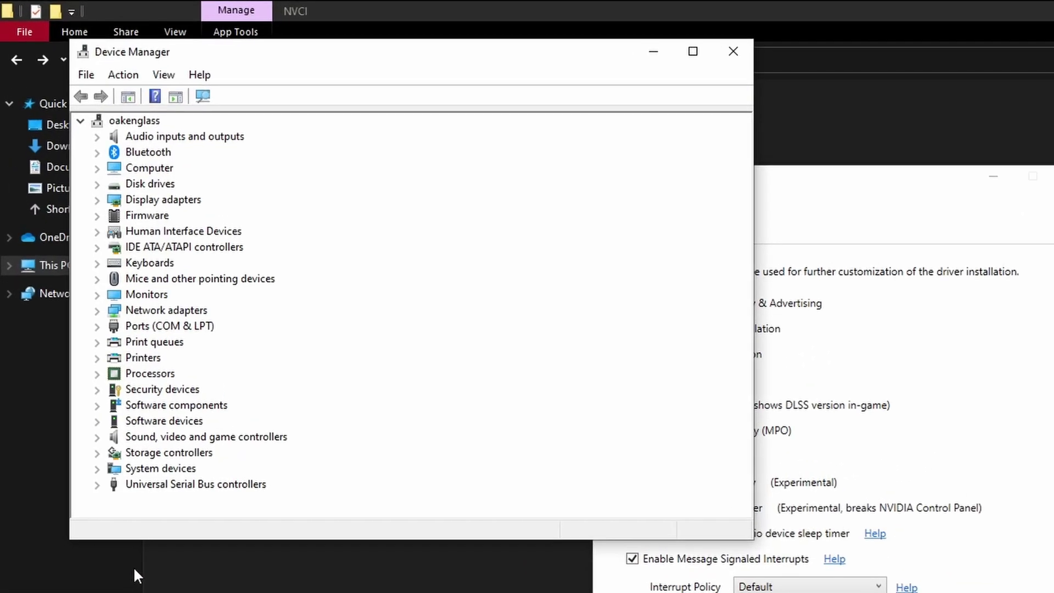
left_click(97, 199)
double_click(192, 216)
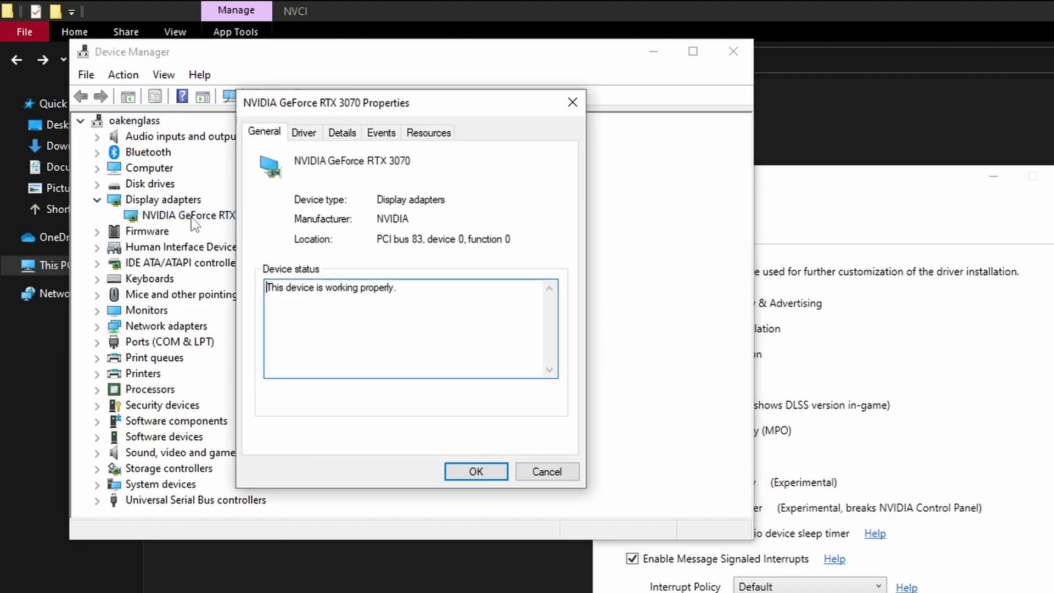
left_click(426, 133)
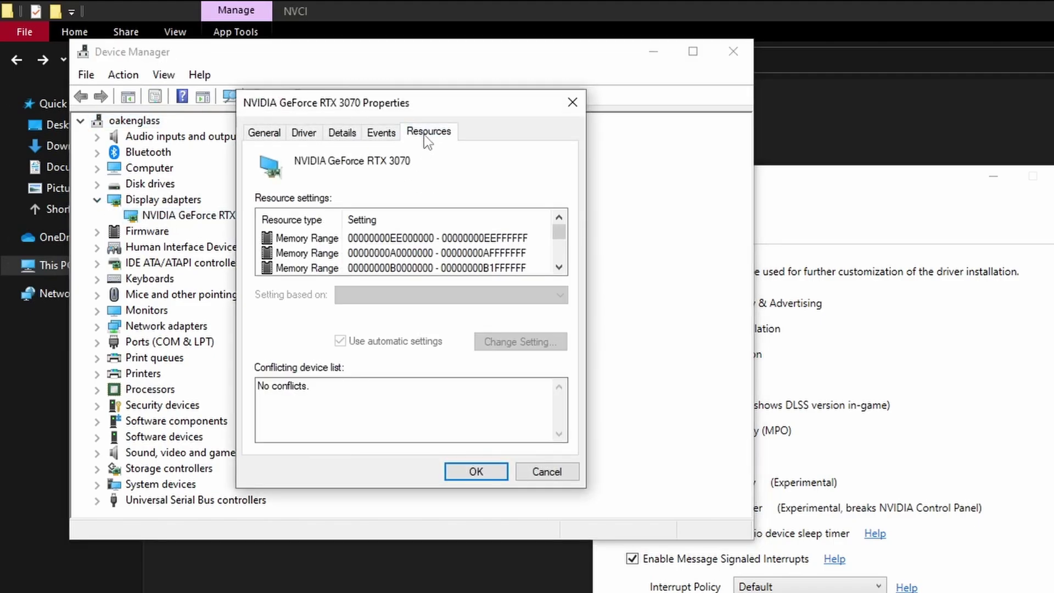
left_click_drag(554, 223, 527, 267)
left_click(316, 252)
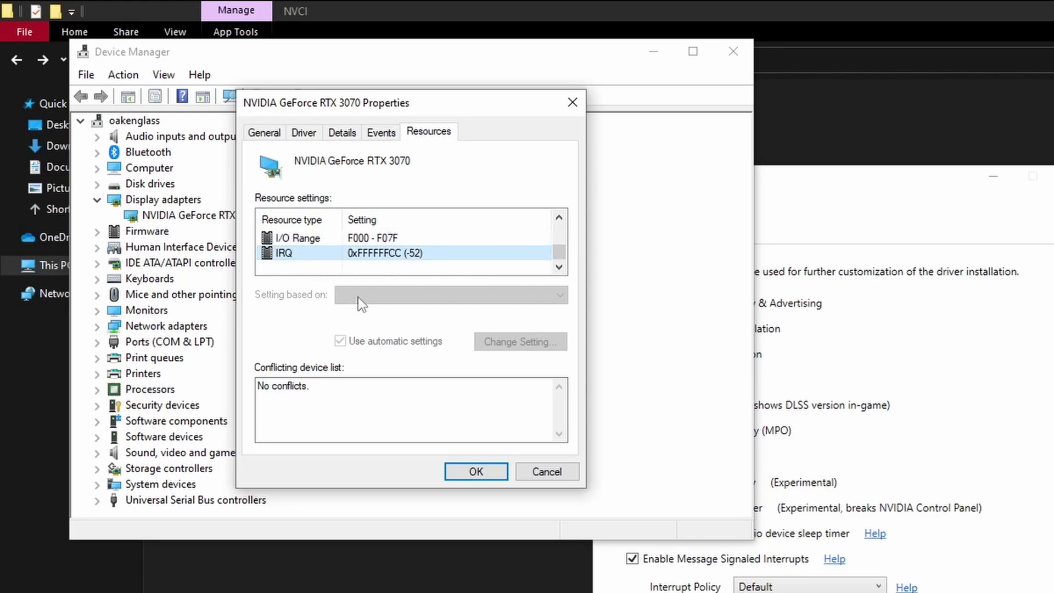
left_click(545, 472)
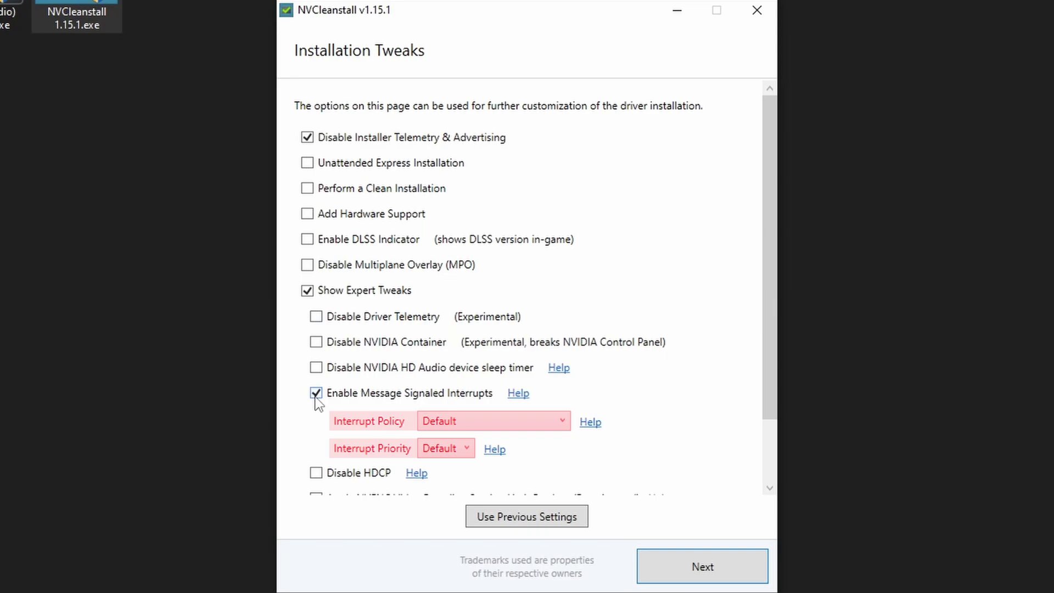
Uncheck Message Signaled Interrupts and toggle Start external application on then off again.
left_click(316, 393)
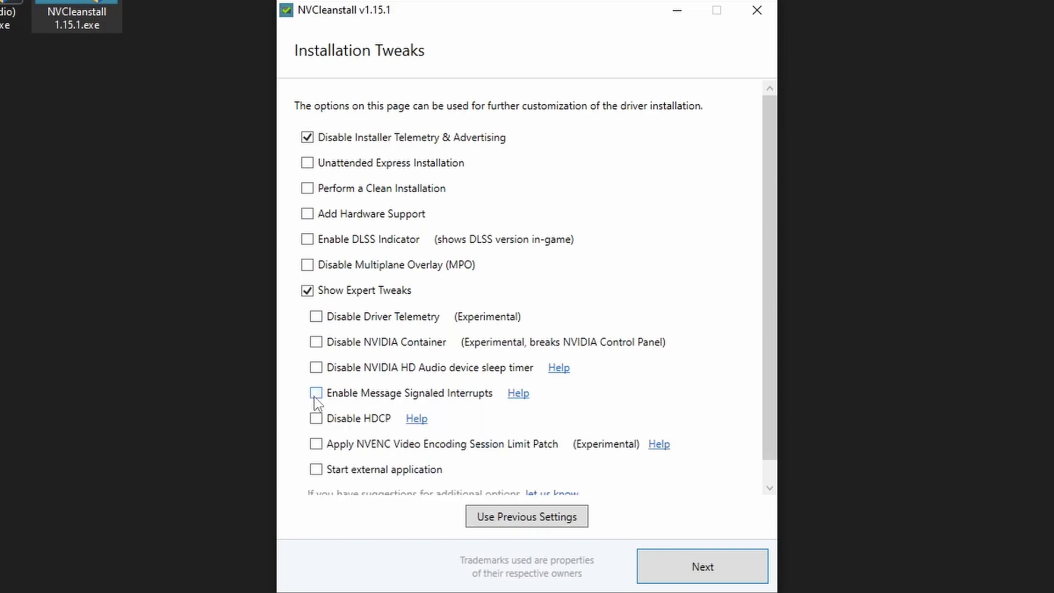
scroll(314, 396, "down", 1)
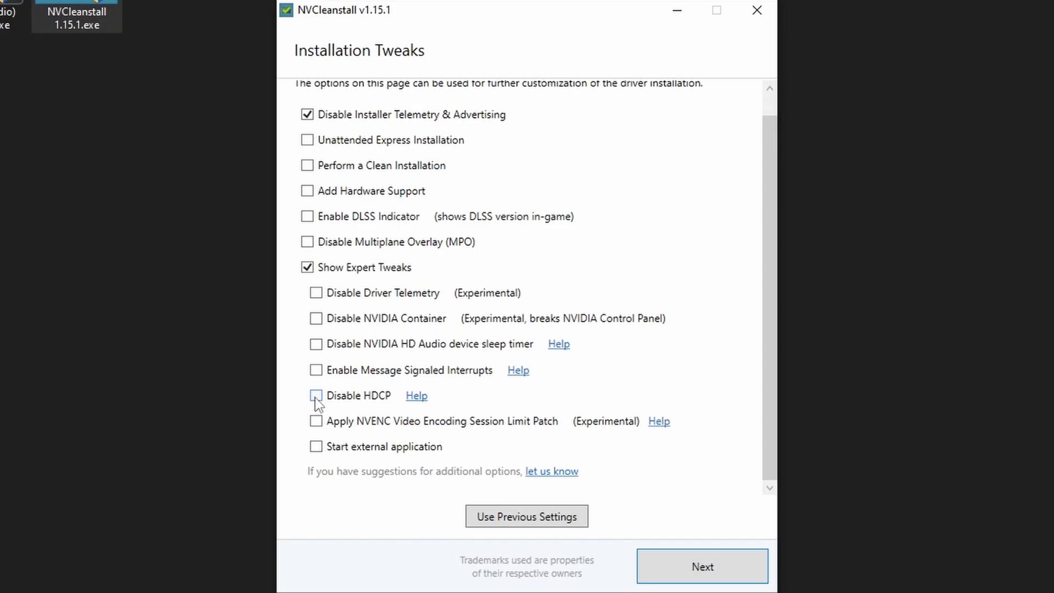
left_click(316, 446)
scroll(317, 451, "down", 1)
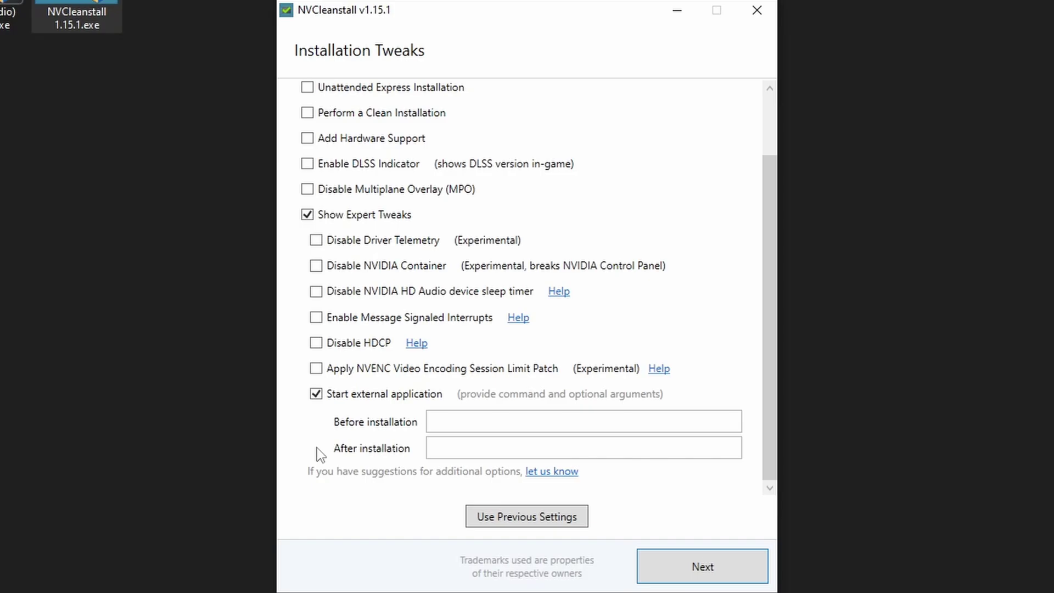
left_click(317, 396)
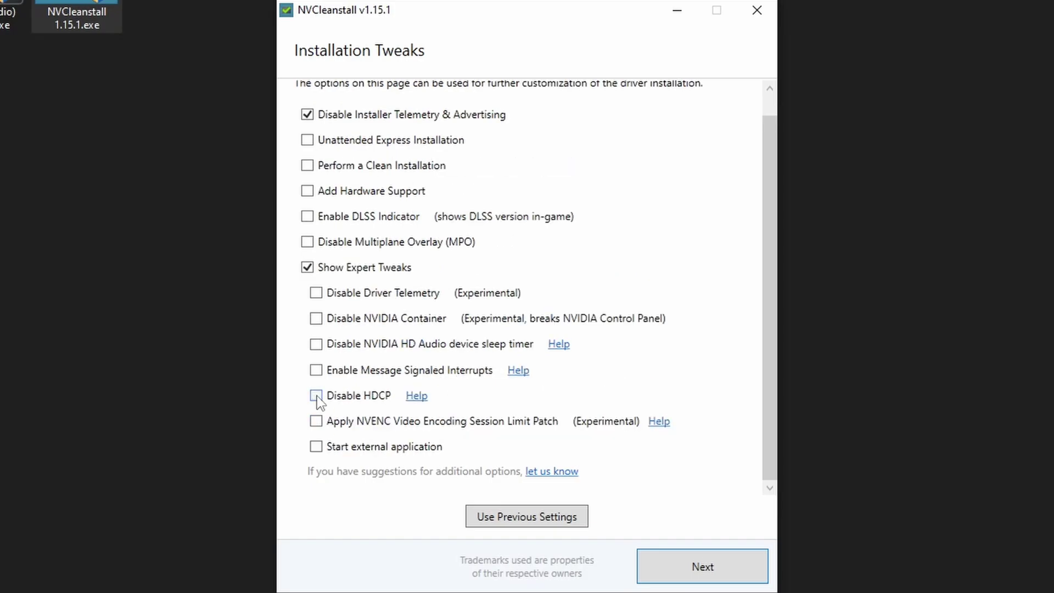
Build the customized installer and cut all its generated files from the output folder.
left_click(657, 572)
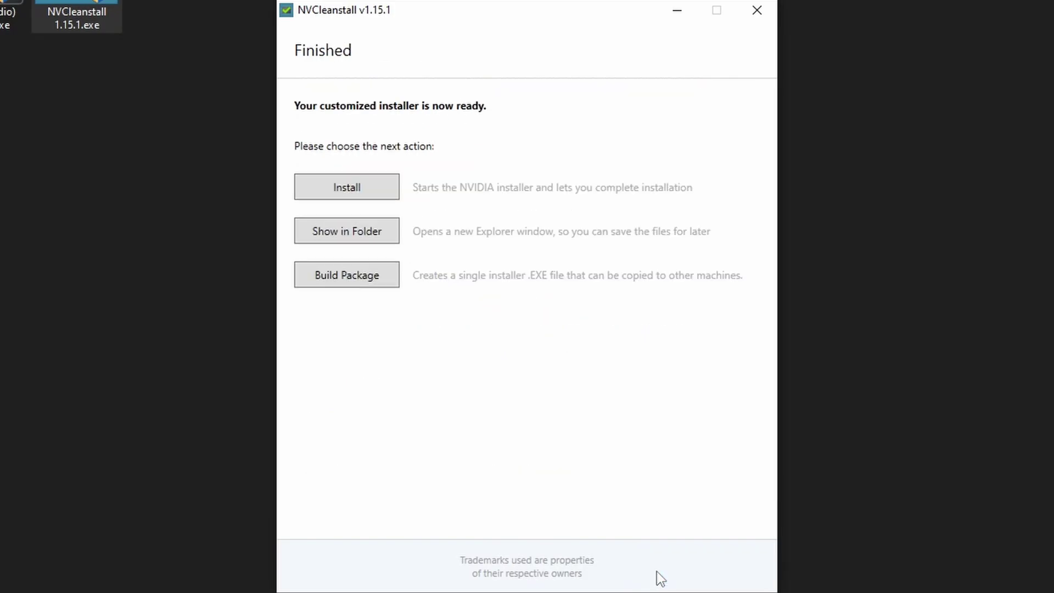
left_click(381, 229)
left_click_drag(436, 246, 133, 68)
right_click(134, 67)
left_click(186, 170)
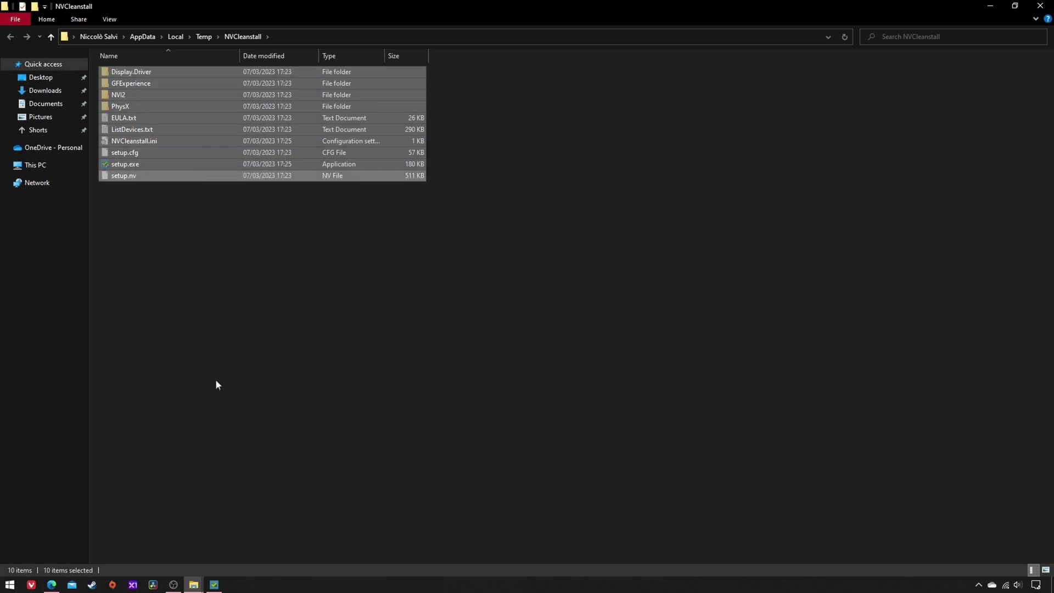
Paste the driver files into the 528.49 (Studio) Modded folder, then show the Display Driver Uninstaller page.
mouse_move(194, 584)
left_click(170, 527)
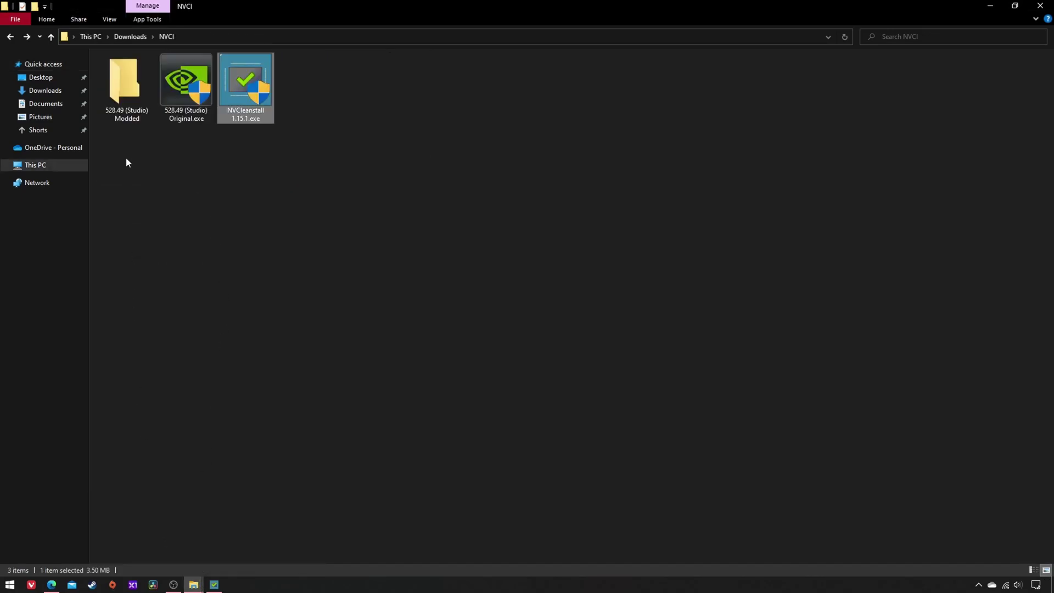
double_click(131, 100)
right_click(131, 100)
left_click(149, 174)
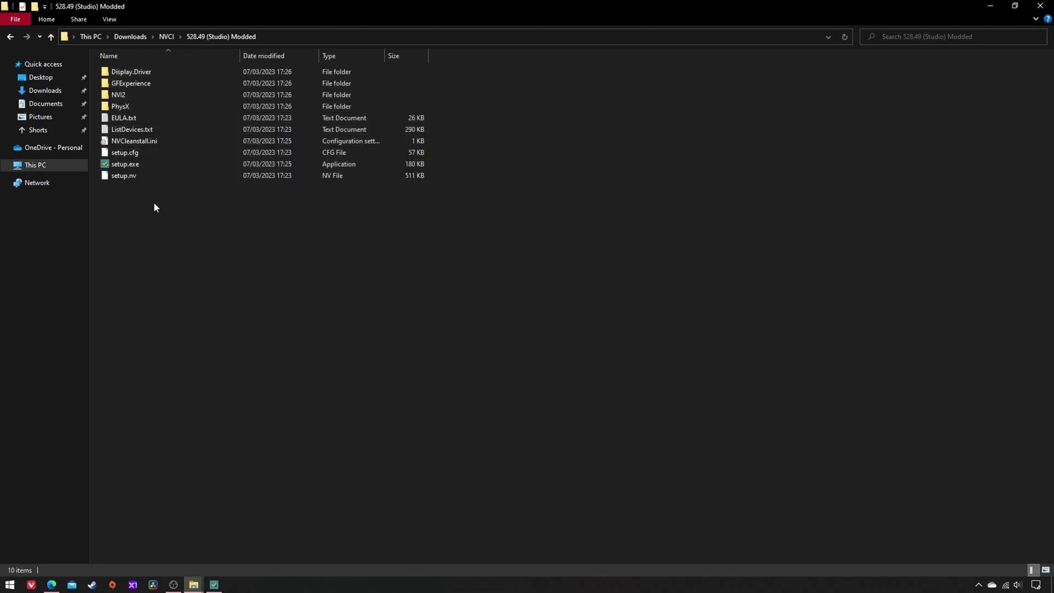
left_click(132, 166)
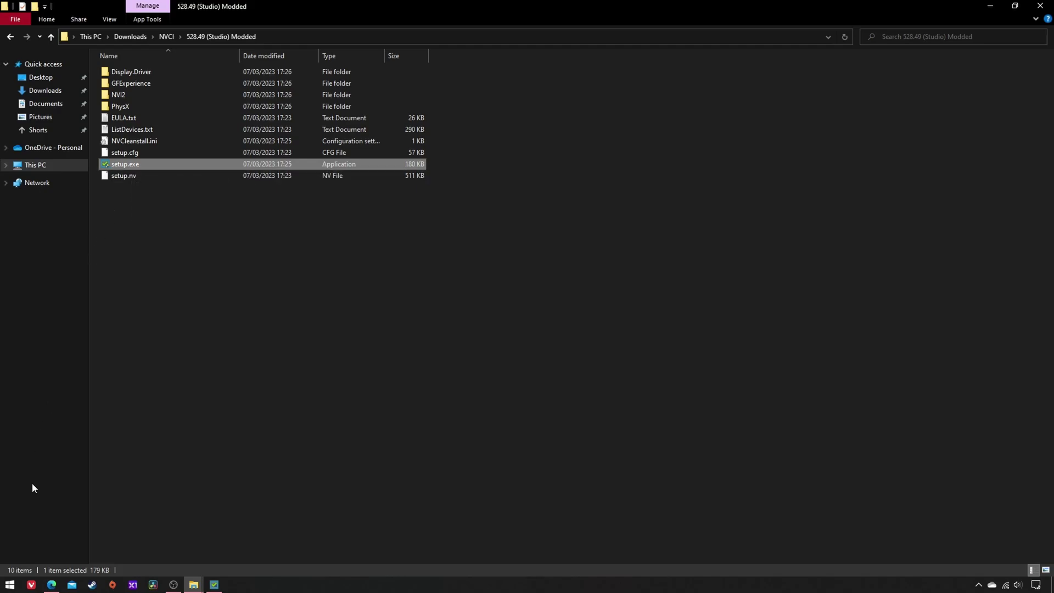
left_click(52, 584)
left_click(320, 10)
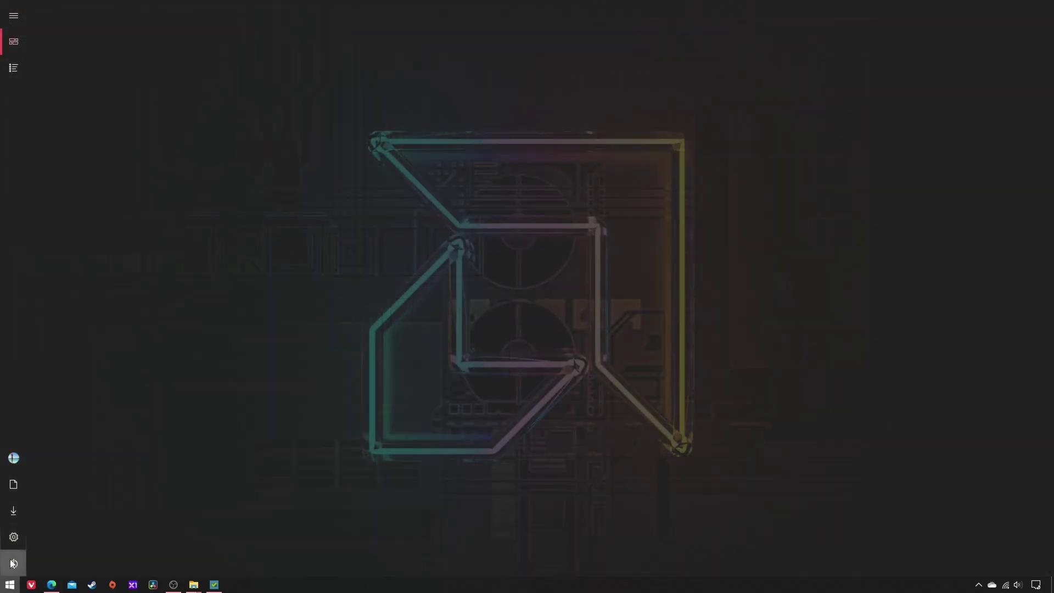
Bring up the Start menu's Power options showing Shut down and Restart.
left_click(12, 564)
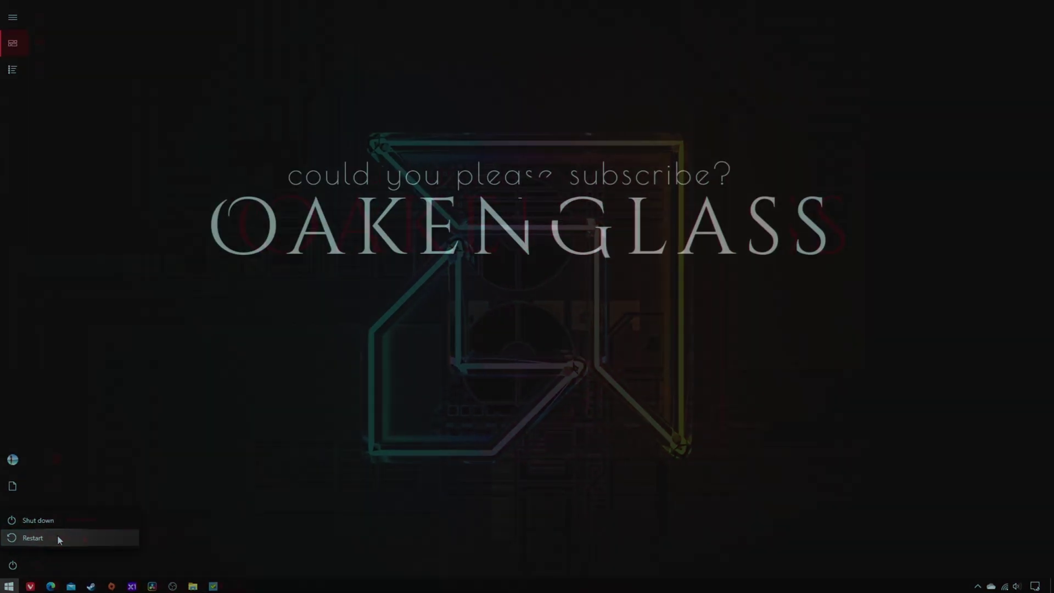